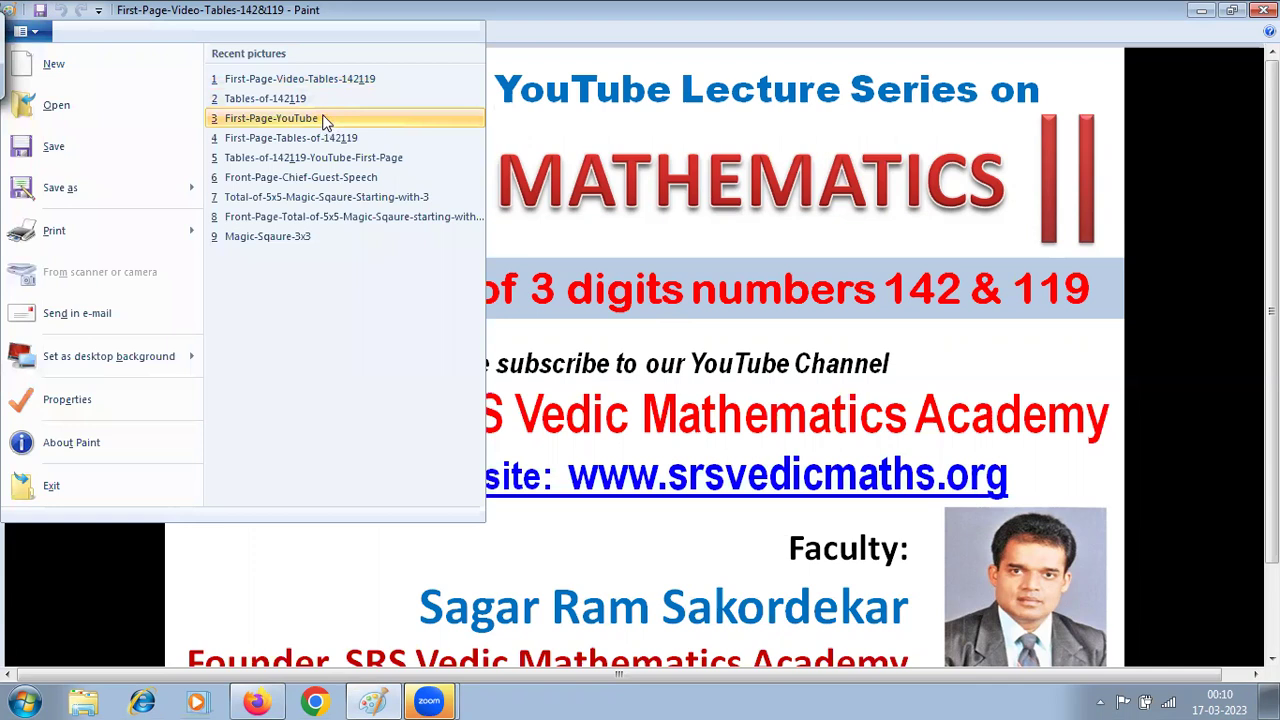
Open Tables-of-142119 from Paint's Recent pictures list
{"action": "left_click", "coordinate": [280, 100]}
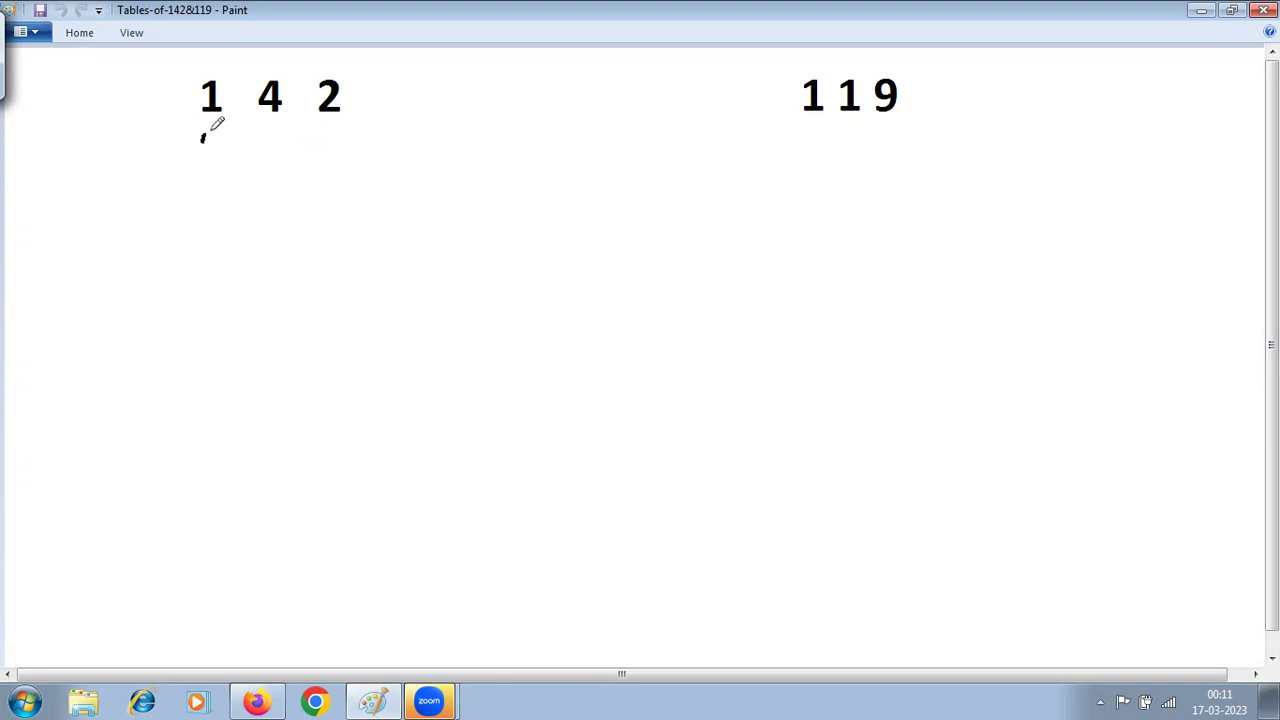
Handwrite the multipliers 2 through 10 down the column under the 1 of 142
{"action": "mouse_move", "coordinate": [211, 130]}
{"action": "left_mouse_down"}
{"action": "mouse_move", "coordinate": [205, 252]}
{"action": "mouse_move", "coordinate": [226, 267]}
{"action": "left_mouse_up"}
{"action": "mouse_move", "coordinate": [213, 250]}
{"action": "left_mouse_down"}
{"action": "mouse_move", "coordinate": [194, 366]}
{"action": "mouse_move", "coordinate": [213, 407]}
{"action": "mouse_move", "coordinate": [200, 472]}
{"action": "mouse_move", "coordinate": [208, 458]}
{"action": "left_mouse_up"}
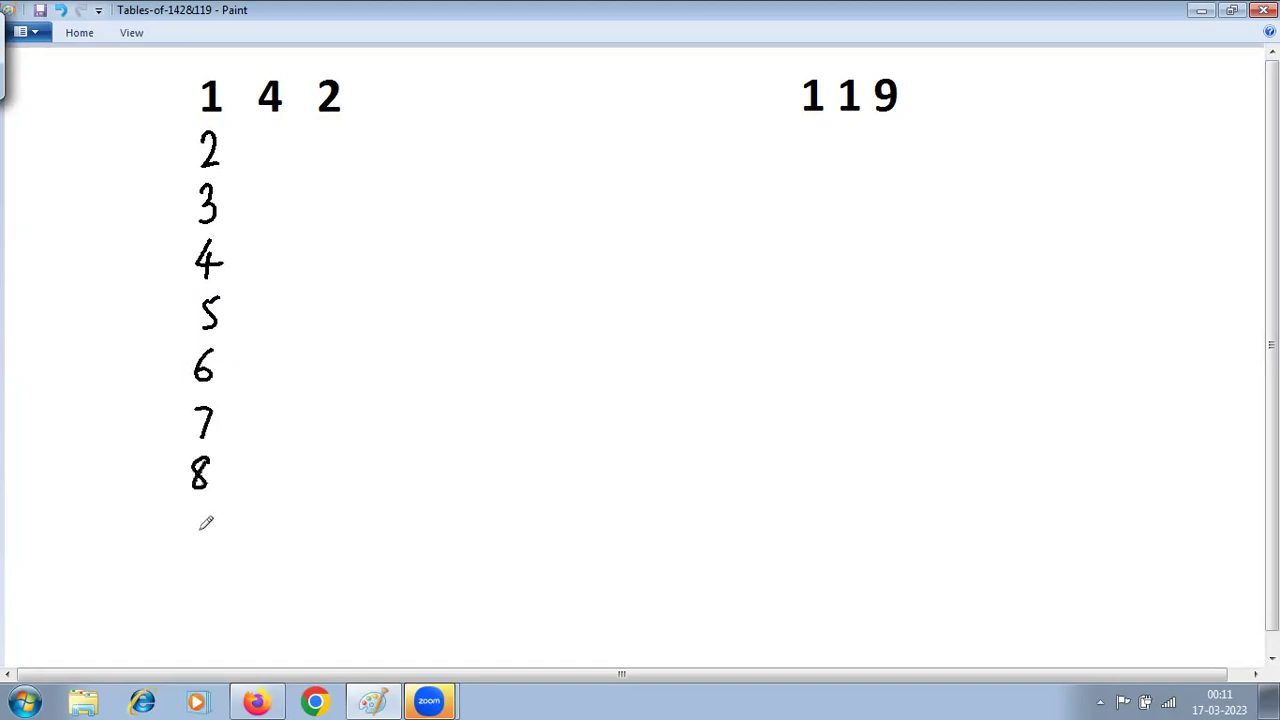
{"action": "mouse_move", "coordinate": [207, 514]}
{"action": "left_mouse_down"}
{"action": "mouse_move", "coordinate": [180, 580]}
{"action": "mouse_move", "coordinate": [198, 578]}
{"action": "mouse_move", "coordinate": [206, 557]}
{"action": "left_mouse_up"}
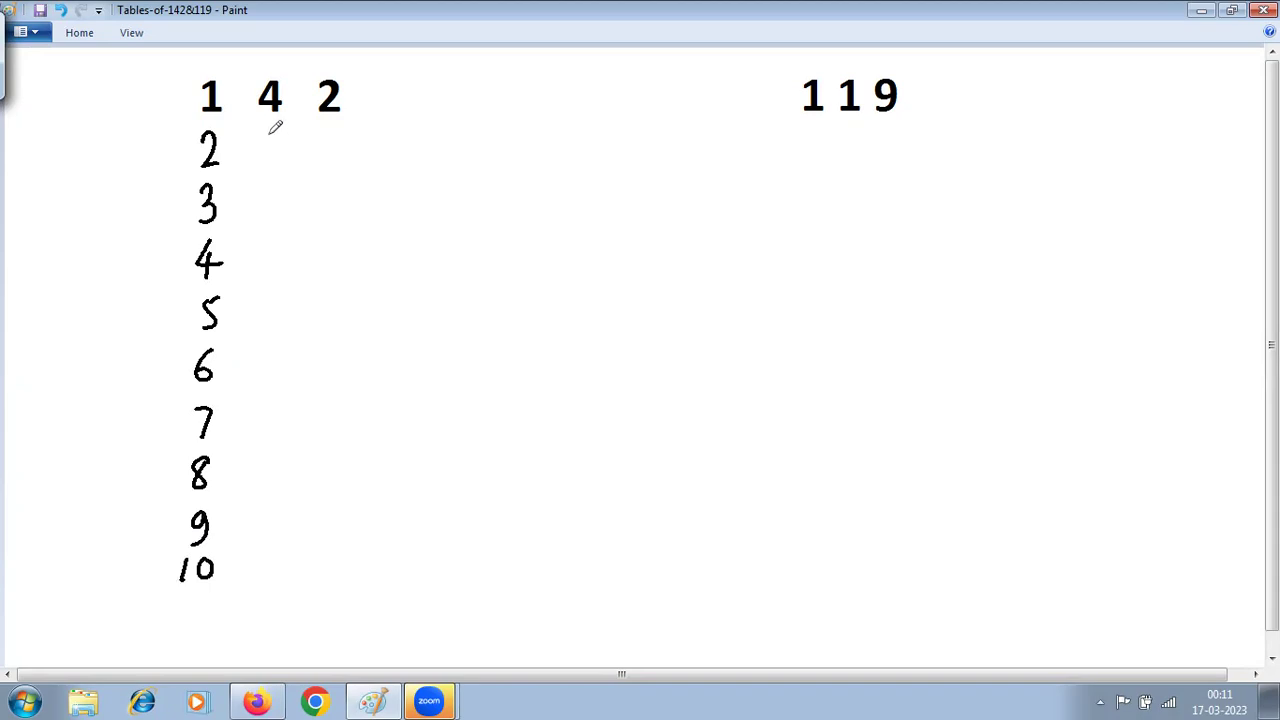
Handwrite the multiples of 4 (8, 12, 16 … 40) under the 4 of 142
{"action": "mouse_move", "coordinate": [274, 126]}
{"action": "left_mouse_down"}
{"action": "mouse_move", "coordinate": [277, 143]}
{"action": "mouse_move", "coordinate": [272, 128]}
{"action": "left_mouse_up"}
{"action": "mouse_move", "coordinate": [257, 190]}
{"action": "left_mouse_down"}
{"action": "mouse_move", "coordinate": [256, 217]}
{"action": "mouse_move", "coordinate": [283, 205]}
{"action": "mouse_move", "coordinate": [288, 216]}
{"action": "mouse_move", "coordinate": [262, 254]}
{"action": "mouse_move", "coordinate": [264, 312]}
{"action": "mouse_move", "coordinate": [250, 328]}
{"action": "mouse_move", "coordinate": [268, 329]}
{"action": "left_mouse_up"}
{"action": "left_click_drag", "start_coordinate": [281, 304], "coordinate": [280, 305]}
{"action": "mouse_move", "coordinate": [250, 358]}
{"action": "left_mouse_down"}
{"action": "mouse_move", "coordinate": [268, 386]}
{"action": "mouse_move", "coordinate": [294, 377]}
{"action": "mouse_move", "coordinate": [256, 433]}
{"action": "mouse_move", "coordinate": [268, 441]}
{"action": "left_mouse_up"}
{"action": "left_click_drag", "start_coordinate": [290, 414], "coordinate": [288, 416]}
{"action": "left_click_drag", "start_coordinate": [248, 466], "coordinate": [248, 494]}
{"action": "mouse_move", "coordinate": [270, 458]}
{"action": "left_mouse_down"}
{"action": "mouse_move", "coordinate": [292, 491]}
{"action": "mouse_move", "coordinate": [252, 541]}
{"action": "mouse_move", "coordinate": [270, 530]}
{"action": "mouse_move", "coordinate": [246, 579]}
{"action": "mouse_move", "coordinate": [264, 578]}
{"action": "left_mouse_up"}
{"action": "left_click", "coordinate": [253, 519]}
{"action": "mouse_move", "coordinate": [258, 562]}
{"action": "left_mouse_down"}
{"action": "mouse_move", "coordinate": [257, 590]}
{"action": "mouse_move", "coordinate": [284, 556]}
{"action": "left_mouse_up"}
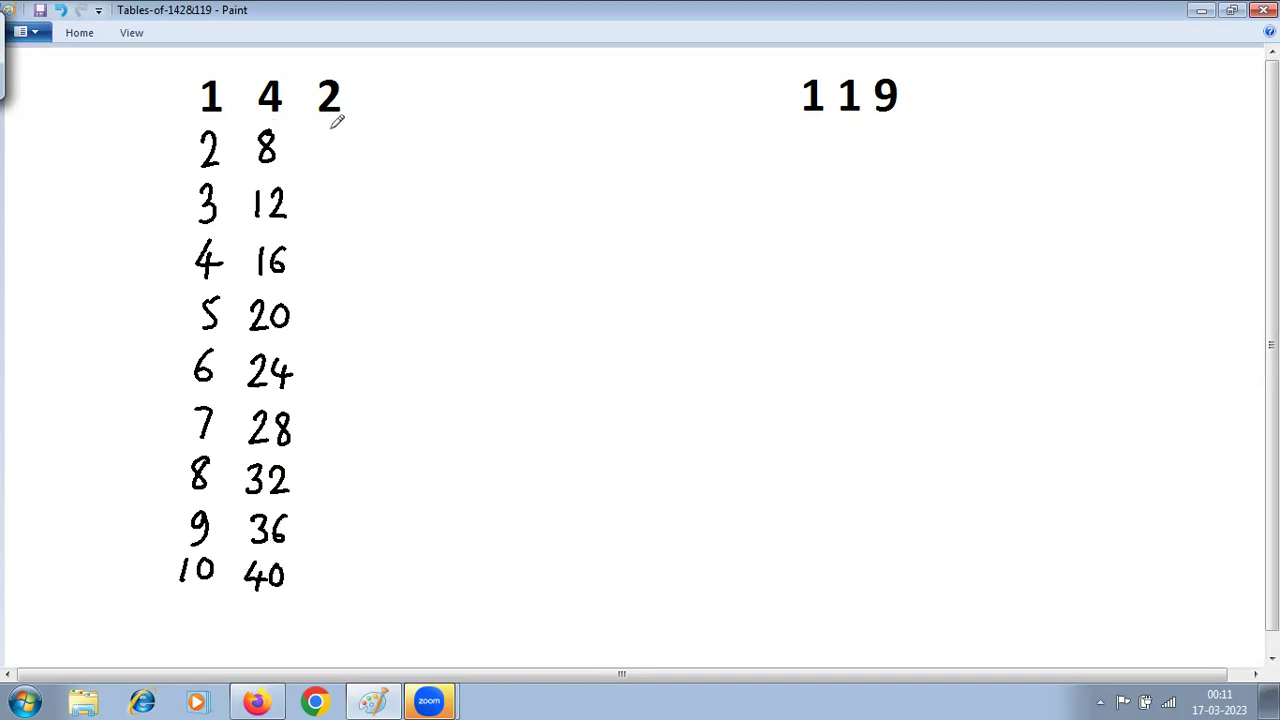
Handwrite 4, 6, 8, 10, 12, 14, 16, 18 and 20 down the column under the 2
{"action": "mouse_move", "coordinate": [334, 124]}
{"action": "left_mouse_down"}
{"action": "mouse_move", "coordinate": [322, 134]}
{"action": "mouse_move", "coordinate": [340, 150]}
{"action": "left_mouse_up"}
{"action": "mouse_move", "coordinate": [336, 134]}
{"action": "left_mouse_down"}
{"action": "mouse_move", "coordinate": [328, 218]}
{"action": "mouse_move", "coordinate": [322, 208]}
{"action": "left_mouse_up"}
{"action": "left_click_drag", "start_coordinate": [332, 251], "coordinate": [331, 253]}
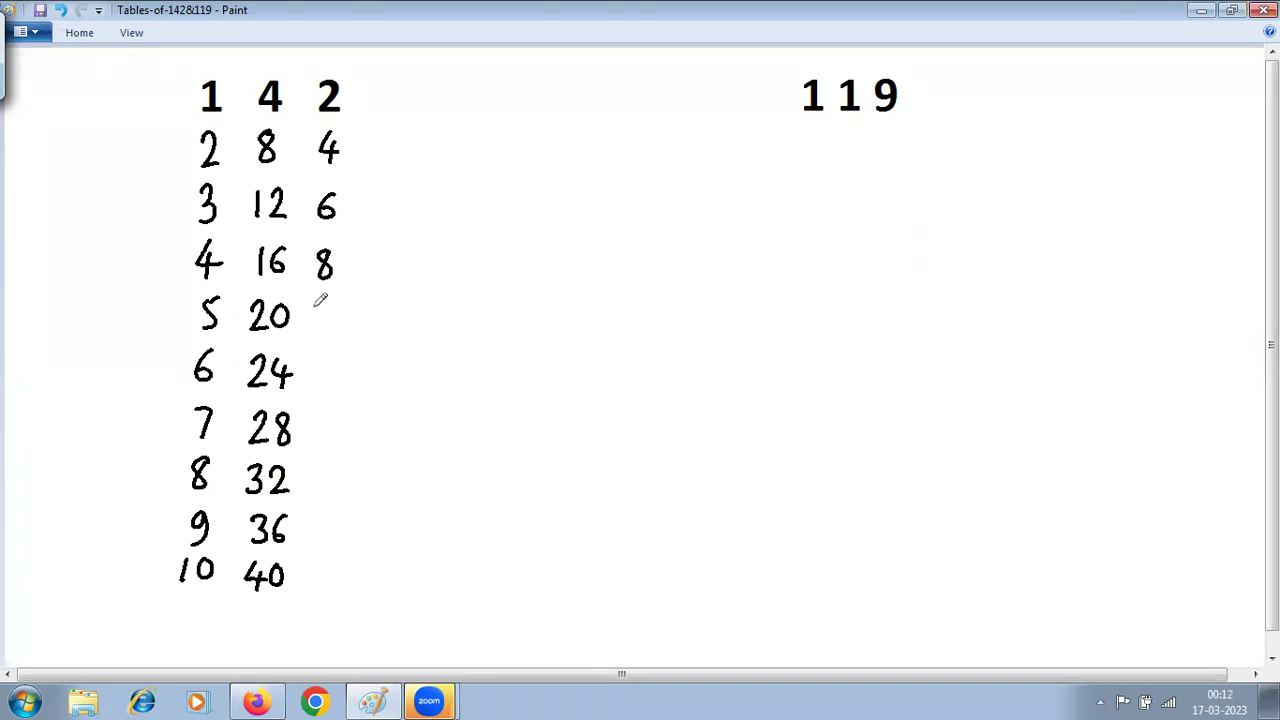
{"action": "mouse_move", "coordinate": [314, 306]}
{"action": "left_mouse_down"}
{"action": "mouse_move", "coordinate": [312, 330]}
{"action": "mouse_move", "coordinate": [333, 307]}
{"action": "left_mouse_up"}
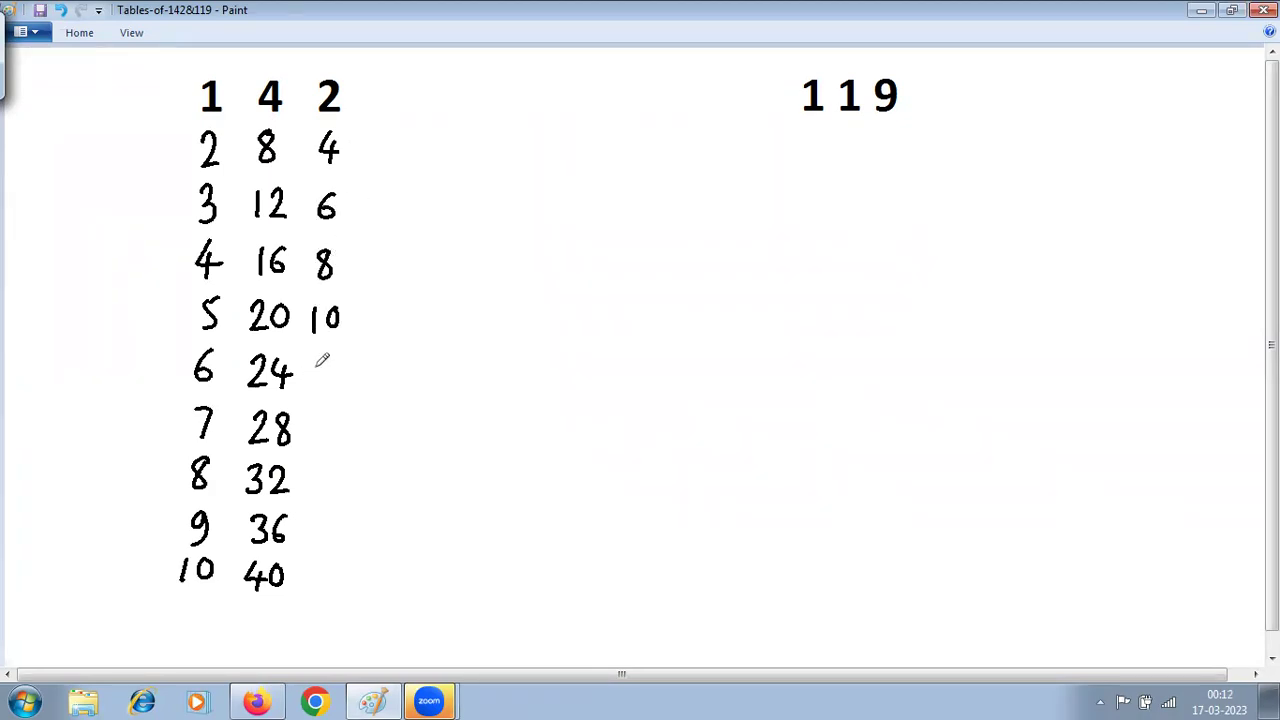
{"action": "mouse_move", "coordinate": [315, 366]}
{"action": "left_mouse_down"}
{"action": "mouse_move", "coordinate": [313, 390]}
{"action": "mouse_move", "coordinate": [340, 378]}
{"action": "mouse_move", "coordinate": [349, 388]}
{"action": "left_mouse_up"}
{"action": "mouse_move", "coordinate": [320, 437]}
{"action": "left_mouse_down"}
{"action": "mouse_move", "coordinate": [355, 441]}
{"action": "mouse_move", "coordinate": [317, 492]}
{"action": "left_mouse_up"}
{"action": "mouse_move", "coordinate": [342, 470]}
{"action": "left_mouse_down"}
{"action": "mouse_move", "coordinate": [314, 573]}
{"action": "mouse_move", "coordinate": [331, 588]}
{"action": "left_mouse_up"}
{"action": "left_click_drag", "start_coordinate": [343, 566], "coordinate": [338, 586]}
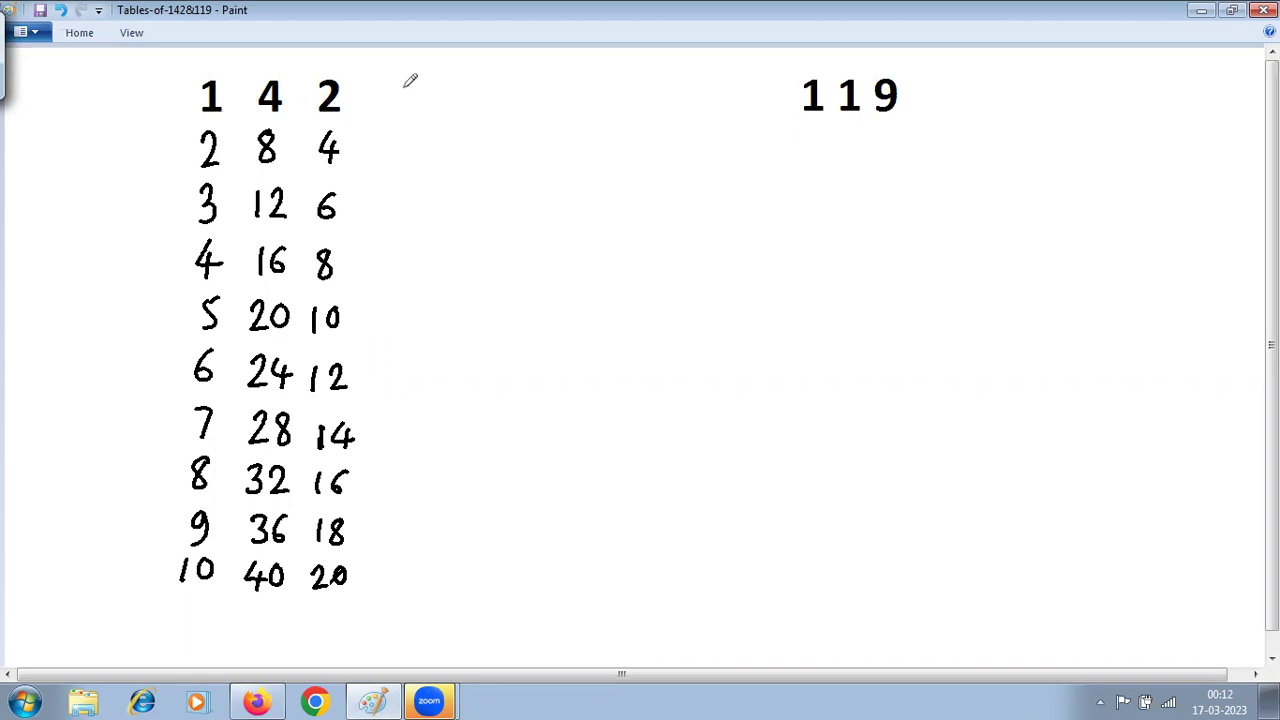
Handwrite 142, 284 and 426 at the top of a new products column
{"action": "mouse_move", "coordinate": [406, 82]}
{"action": "left_mouse_down"}
{"action": "mouse_move", "coordinate": [404, 112]}
{"action": "mouse_move", "coordinate": [486, 112]}
{"action": "left_mouse_up"}
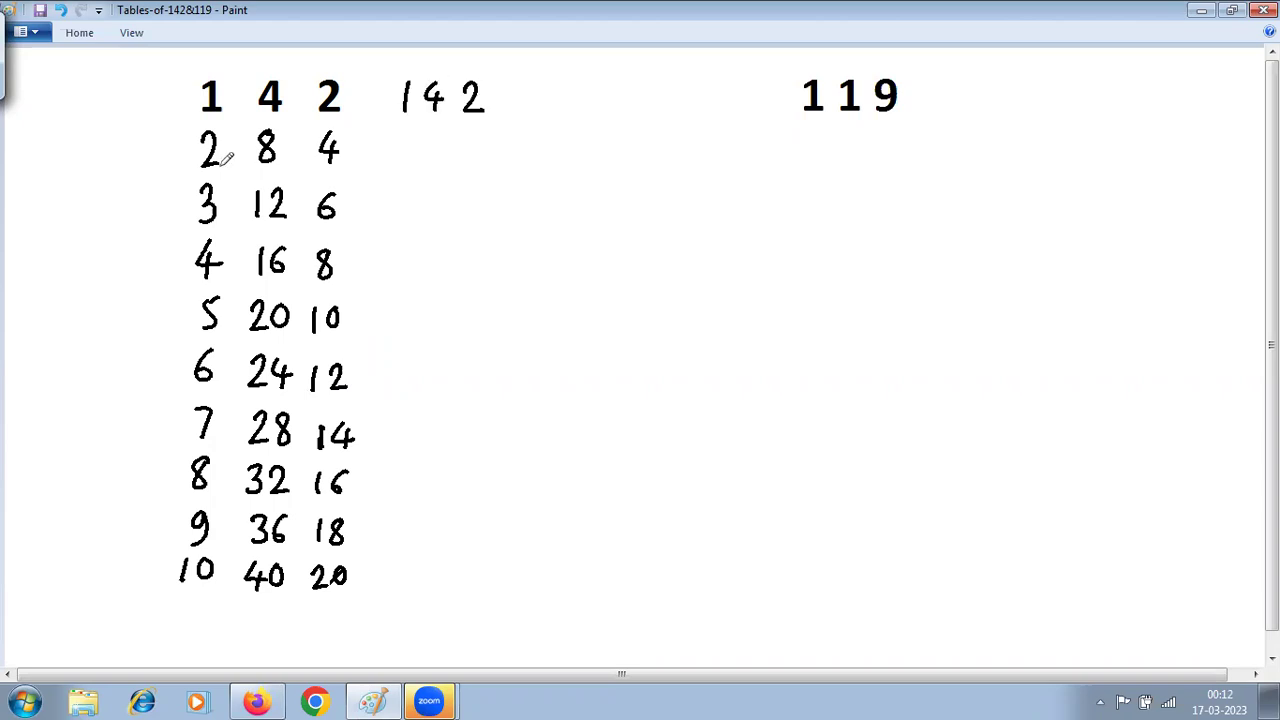
{"action": "left_click", "coordinate": [405, 140]}
{"action": "left_click_drag", "start_coordinate": [405, 137], "coordinate": [426, 160]}
{"action": "left_click_drag", "start_coordinate": [456, 132], "coordinate": [446, 160]}
{"action": "left_click_drag", "start_coordinate": [480, 130], "coordinate": [483, 162]}
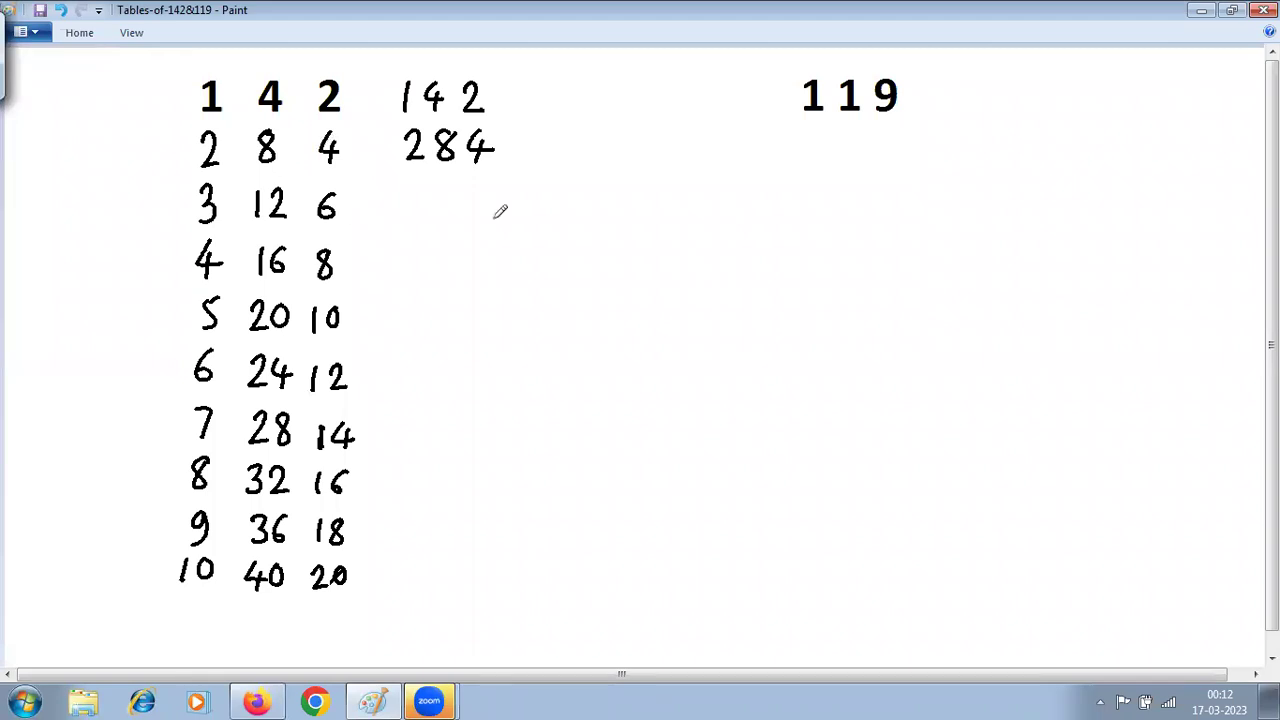
{"action": "mouse_move", "coordinate": [482, 190]}
{"action": "left_mouse_down"}
{"action": "mouse_move", "coordinate": [470, 216]}
{"action": "mouse_move", "coordinate": [453, 208]}
{"action": "left_mouse_up"}
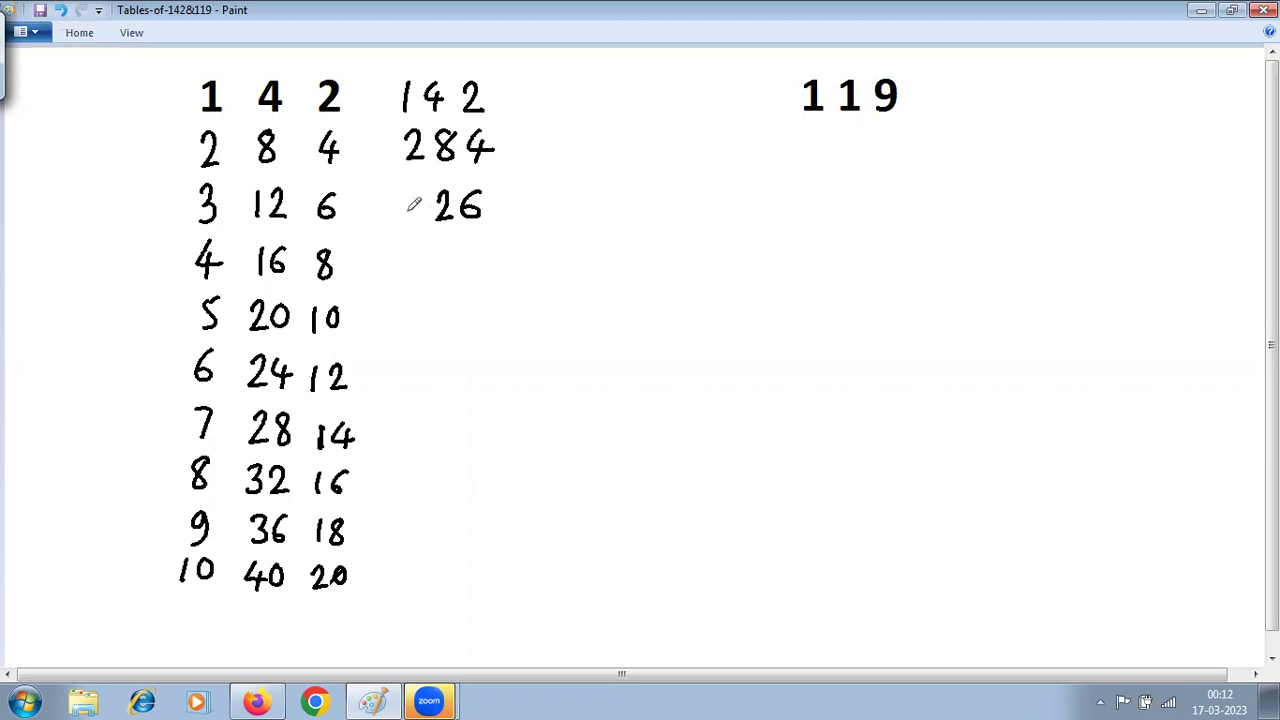
{"action": "mouse_move", "coordinate": [418, 192]}
{"action": "left_mouse_down"}
{"action": "mouse_move", "coordinate": [486, 254]}
{"action": "mouse_move", "coordinate": [436, 260]}
{"action": "left_mouse_up"}
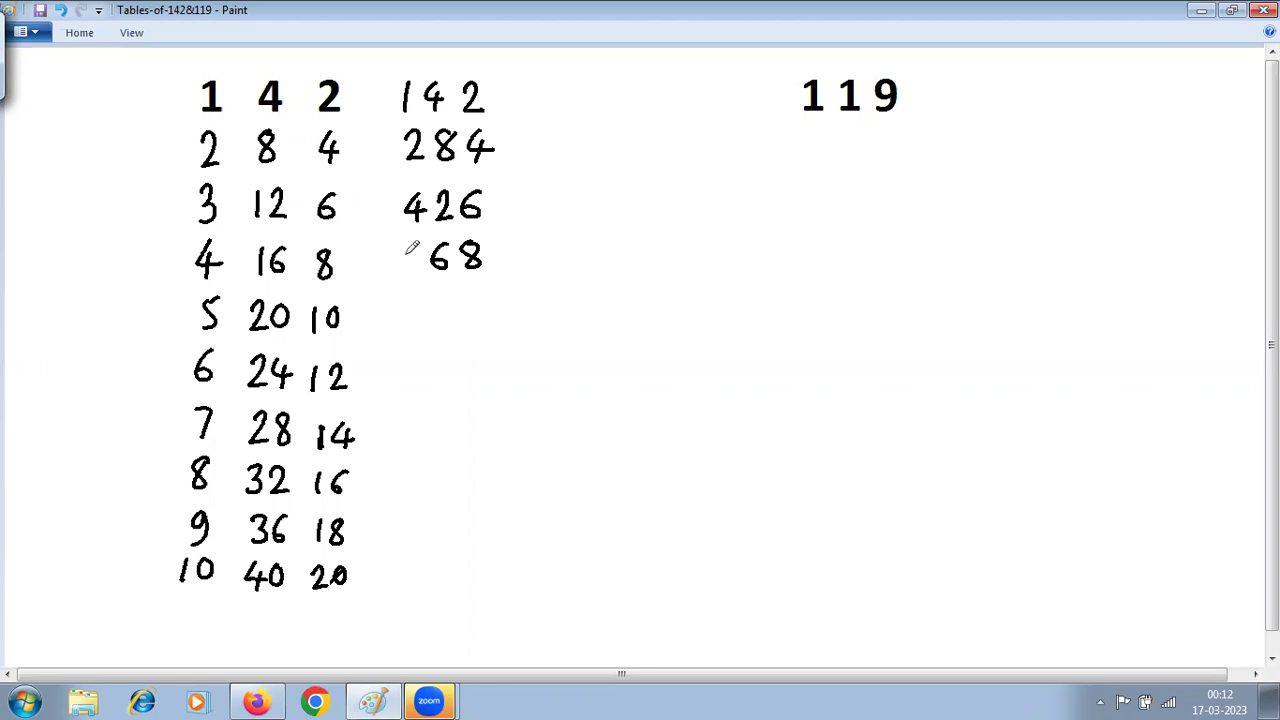
Add 568 and 710 to the products column and begin the sixth row
{"action": "left_click_drag", "start_coordinate": [405, 244], "coordinate": [399, 275]}
{"action": "left_click_drag", "start_coordinate": [405, 243], "coordinate": [422, 241]}
{"action": "mouse_move", "coordinate": [475, 297]}
{"action": "left_mouse_down"}
{"action": "mouse_move", "coordinate": [466, 315]}
{"action": "mouse_move", "coordinate": [477, 297]}
{"action": "left_mouse_up"}
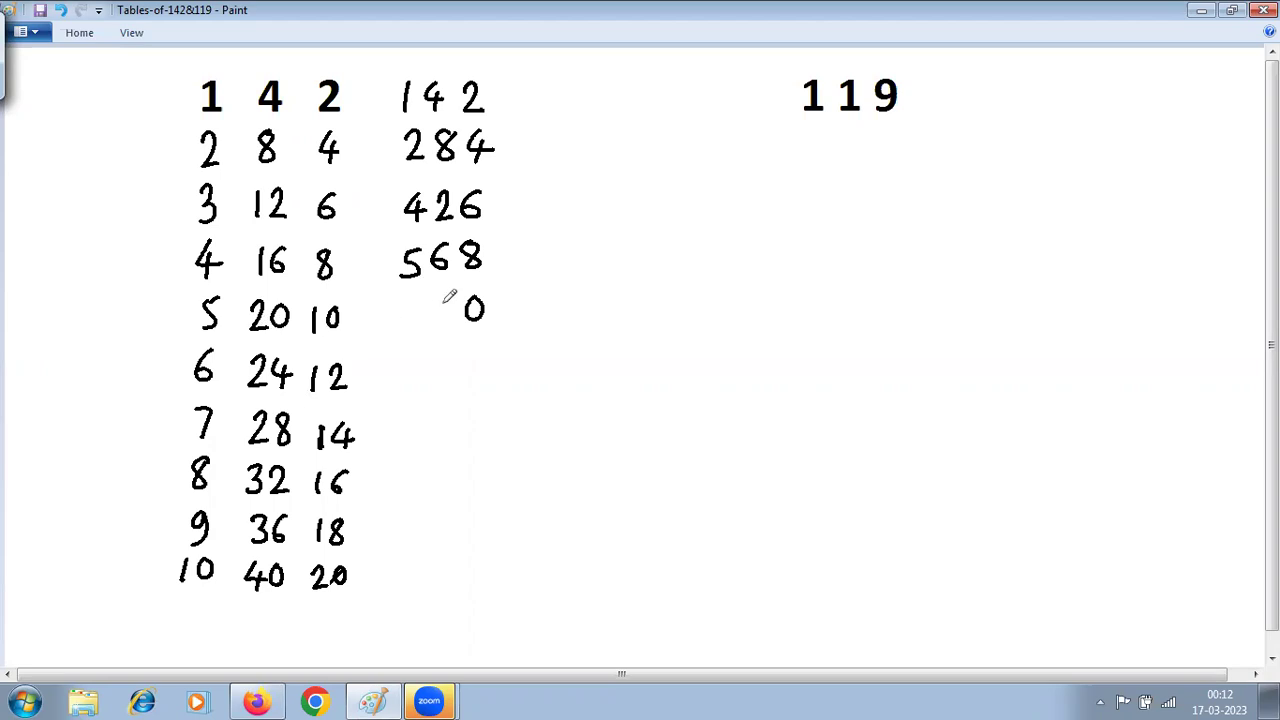
{"action": "left_click_drag", "start_coordinate": [443, 299], "coordinate": [441, 324]}
{"action": "left_click_drag", "start_coordinate": [402, 303], "coordinate": [414, 326]}
{"action": "left_click_drag", "start_coordinate": [469, 357], "coordinate": [488, 380]}
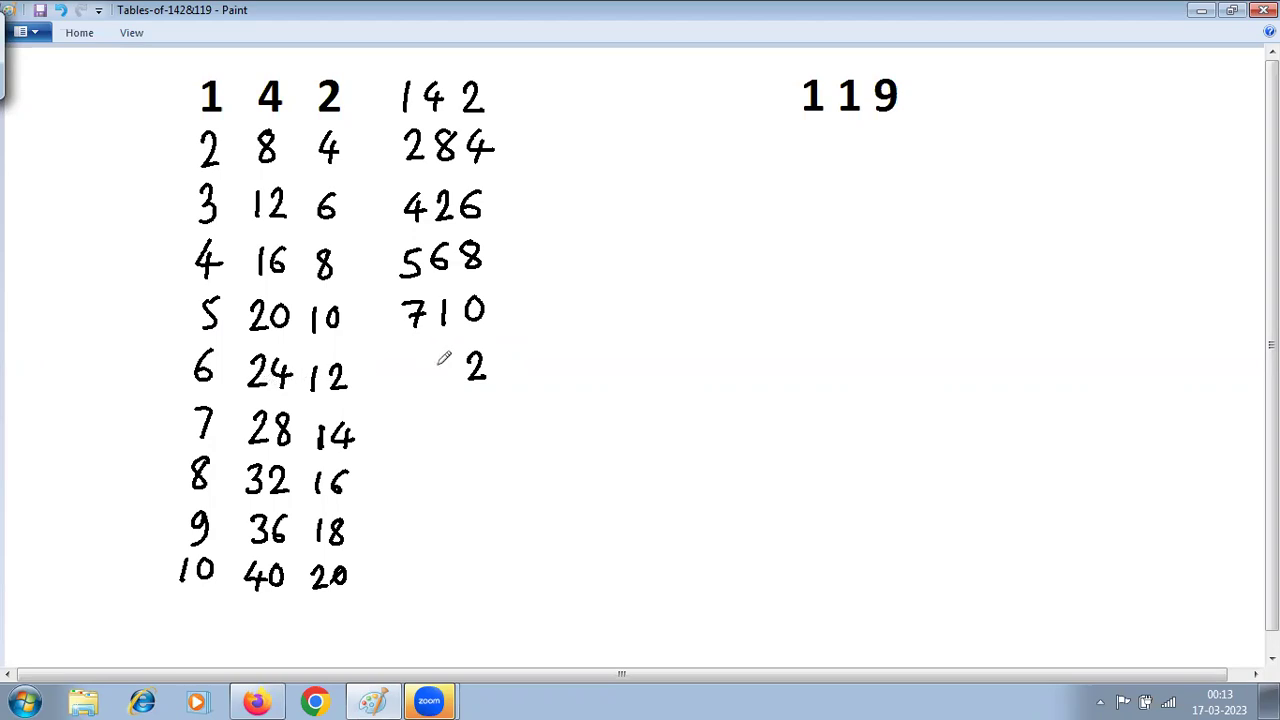
Handwrite 852 and 994 as the sixth and seventh products
{"action": "mouse_move", "coordinate": [438, 365]}
{"action": "left_mouse_down"}
{"action": "mouse_move", "coordinate": [436, 377]}
{"action": "mouse_move", "coordinate": [457, 352]}
{"action": "left_mouse_up"}
{"action": "left_click_drag", "start_coordinate": [412, 356], "coordinate": [414, 358]}
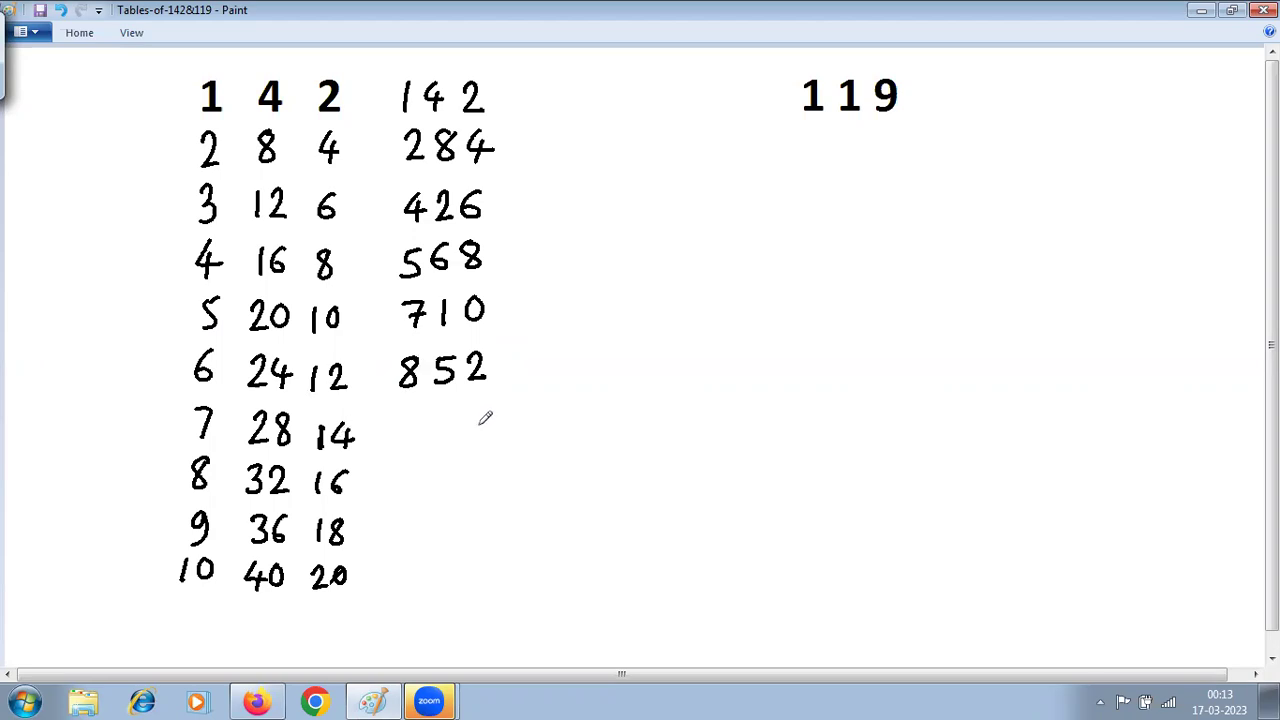
{"action": "mouse_move", "coordinate": [471, 408]}
{"action": "left_mouse_down"}
{"action": "mouse_move", "coordinate": [466, 426]}
{"action": "mouse_move", "coordinate": [494, 426]}
{"action": "left_mouse_up"}
{"action": "left_click_drag", "start_coordinate": [484, 412], "coordinate": [483, 436]}
{"action": "left_click_drag", "start_coordinate": [448, 412], "coordinate": [440, 440]}
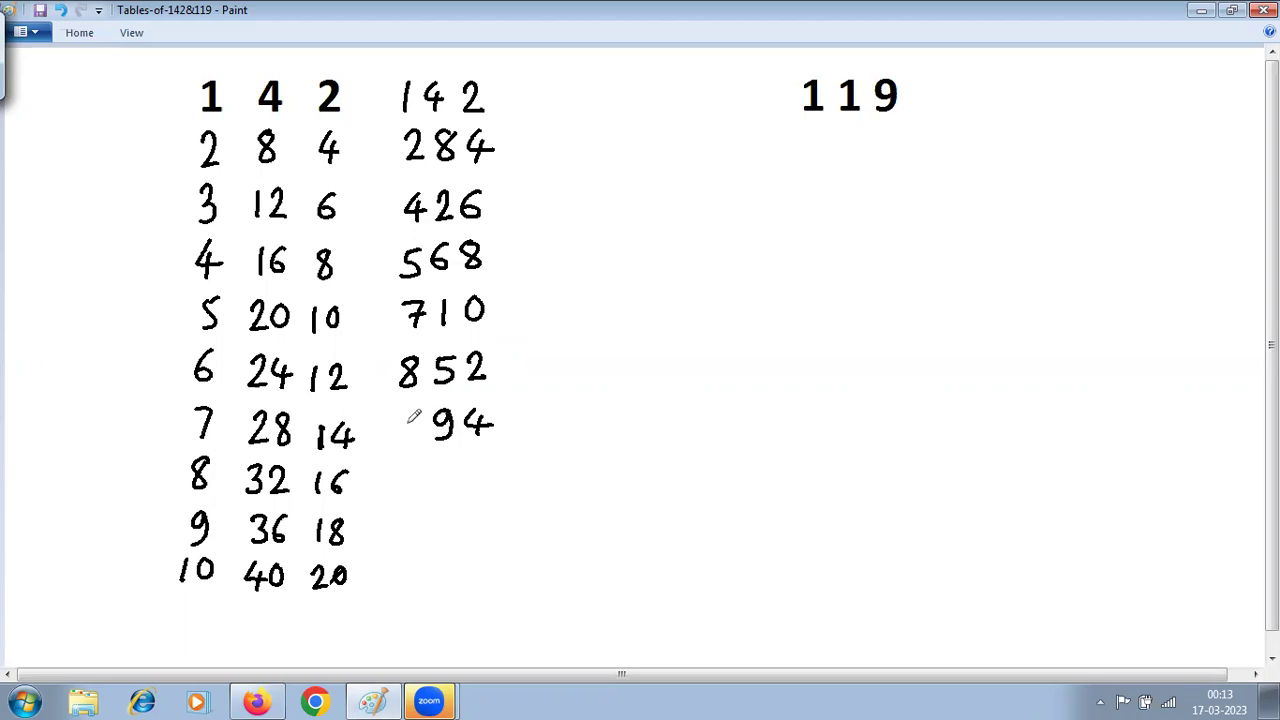
{"action": "mouse_move", "coordinate": [419, 410]}
{"action": "left_mouse_down"}
{"action": "mouse_move", "coordinate": [412, 446]}
{"action": "mouse_move", "coordinate": [472, 474]}
{"action": "left_mouse_up"}
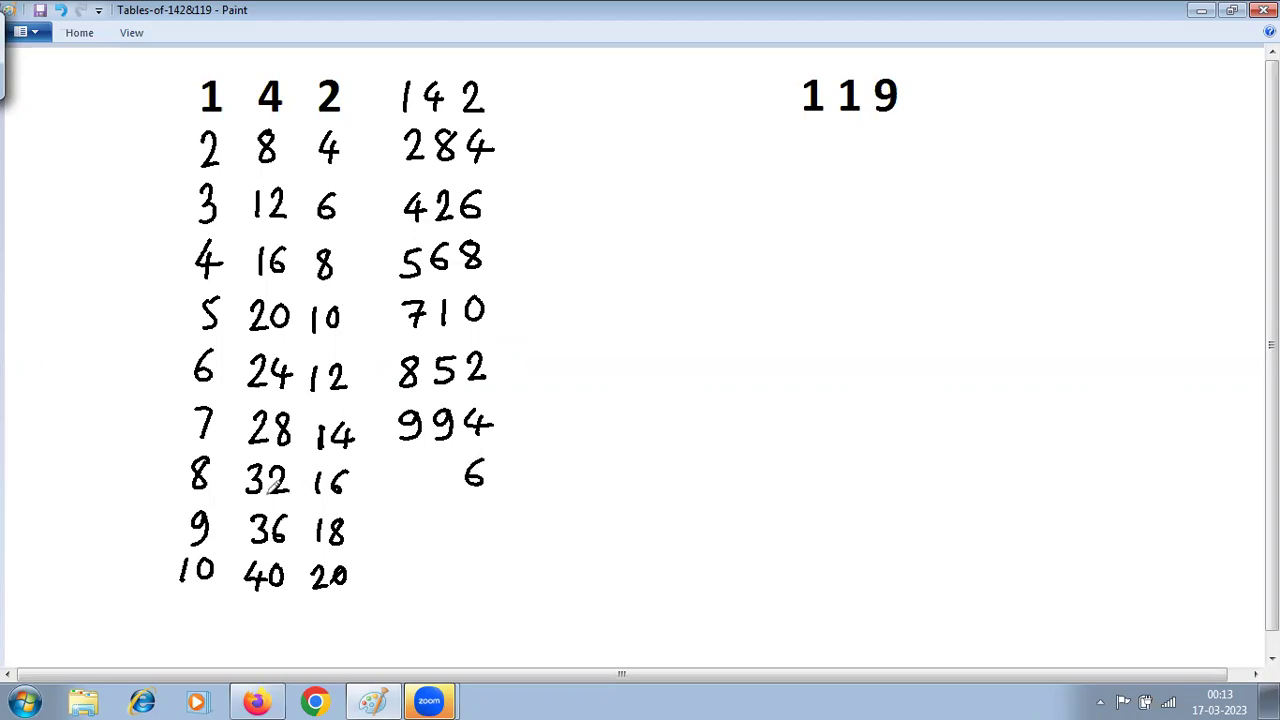
Write 1136 as the eighth product of 142
{"action": "left_click", "coordinate": [438, 468]}
{"action": "left_click_drag", "start_coordinate": [450, 488], "coordinate": [433, 487]}
{"action": "mouse_move", "coordinate": [399, 466]}
{"action": "left_mouse_down"}
{"action": "mouse_move", "coordinate": [398, 486]}
{"action": "mouse_move", "coordinate": [420, 490]}
{"action": "left_mouse_up"}
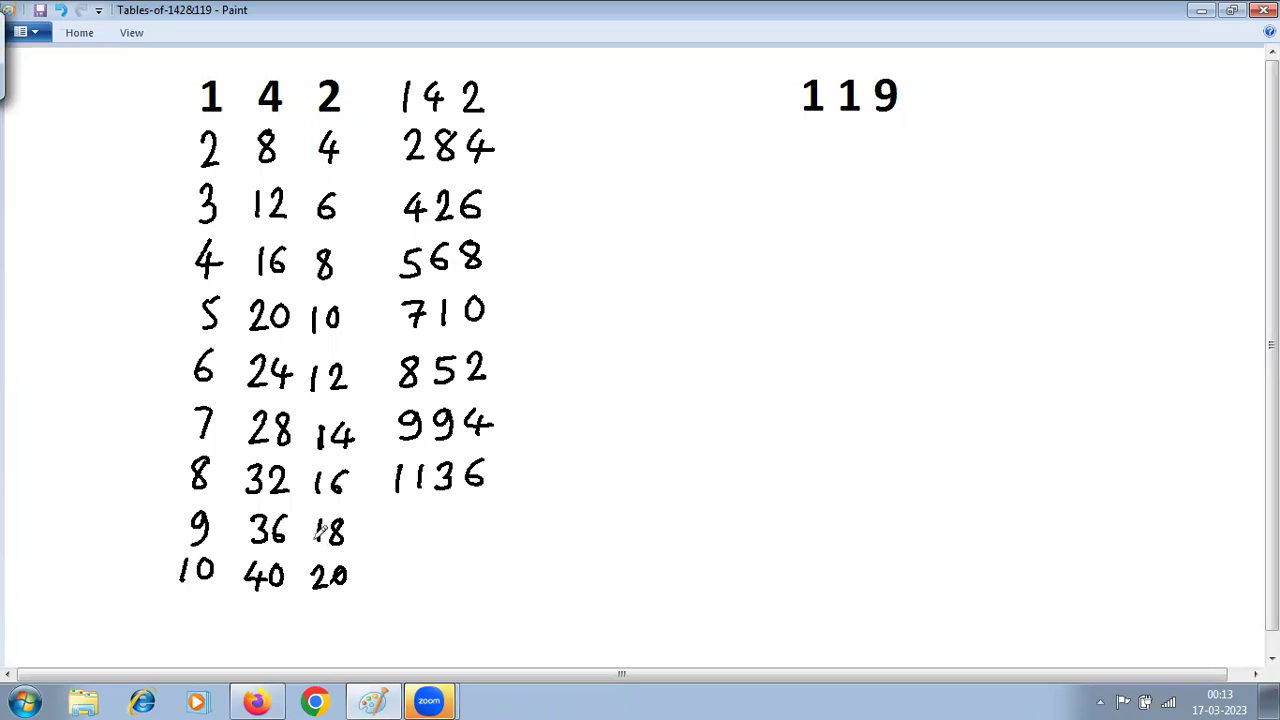
{"action": "key", "text": "ctrl+y"}
Write 1278 as the ninth product and start 1420 in the last row
{"action": "left_click_drag", "start_coordinate": [434, 515], "coordinate": [439, 536]}
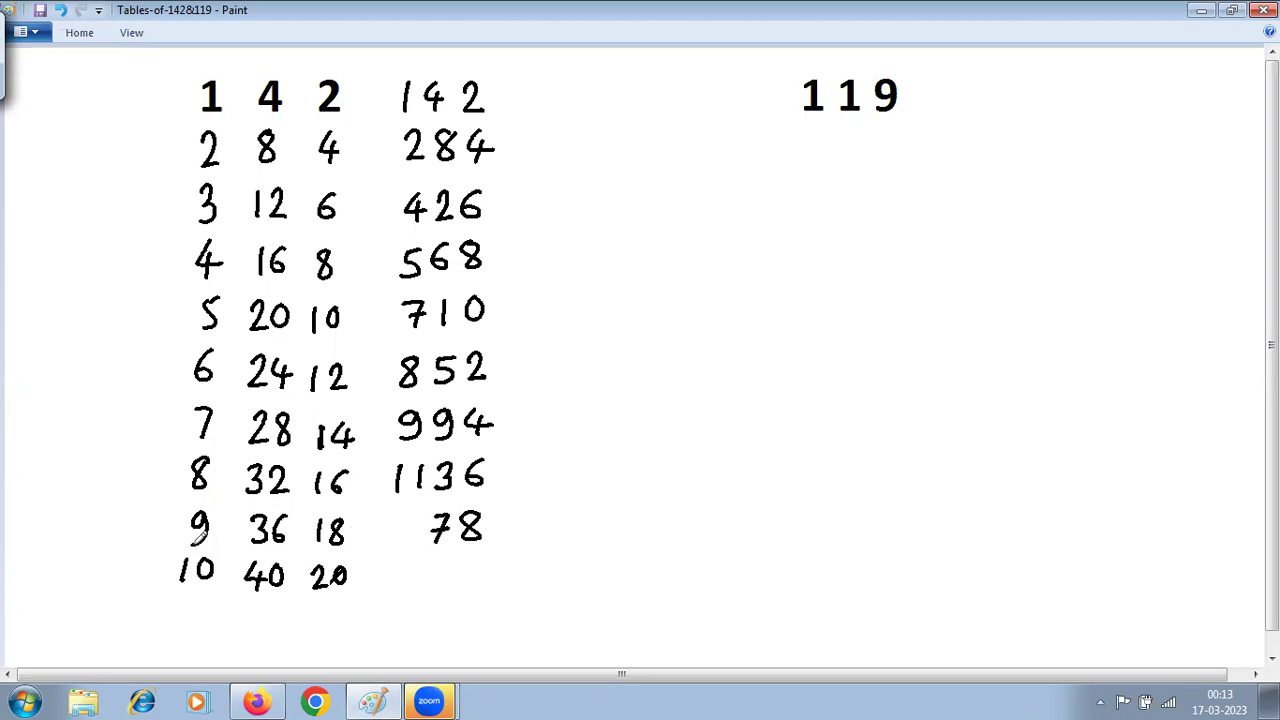
{"action": "left_click_drag", "start_coordinate": [397, 518], "coordinate": [393, 542]}
{"action": "left_click_drag", "start_coordinate": [406, 521], "coordinate": [474, 562]}
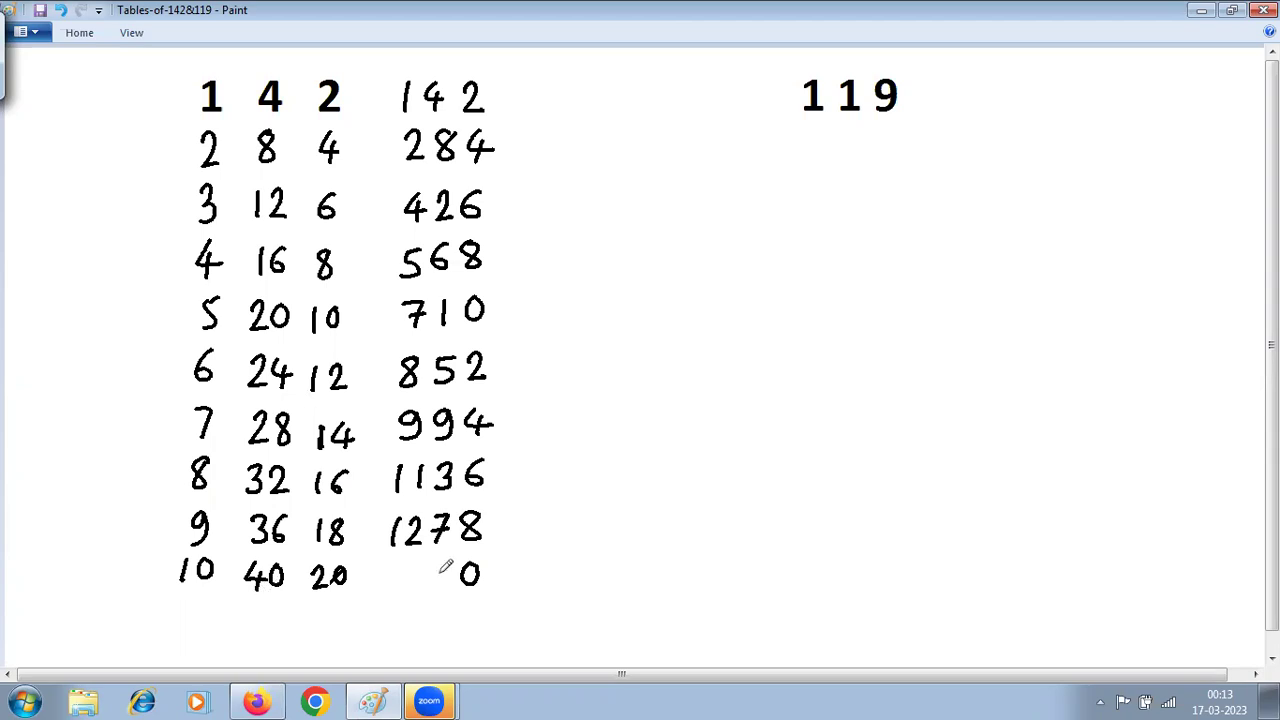
{"action": "left_click_drag", "start_coordinate": [437, 565], "coordinate": [453, 586]}
{"action": "left_click", "coordinate": [400, 564]}
{"action": "mouse_move", "coordinate": [418, 563]}
{"action": "left_mouse_down"}
{"action": "mouse_move", "coordinate": [432, 578]}
{"action": "mouse_move", "coordinate": [424, 590]}
{"action": "left_mouse_up"}
Write 14 before the bottom 20 so the tenth row reads 1420
{"action": "left_click_drag", "start_coordinate": [400, 564], "coordinate": [395, 589]}
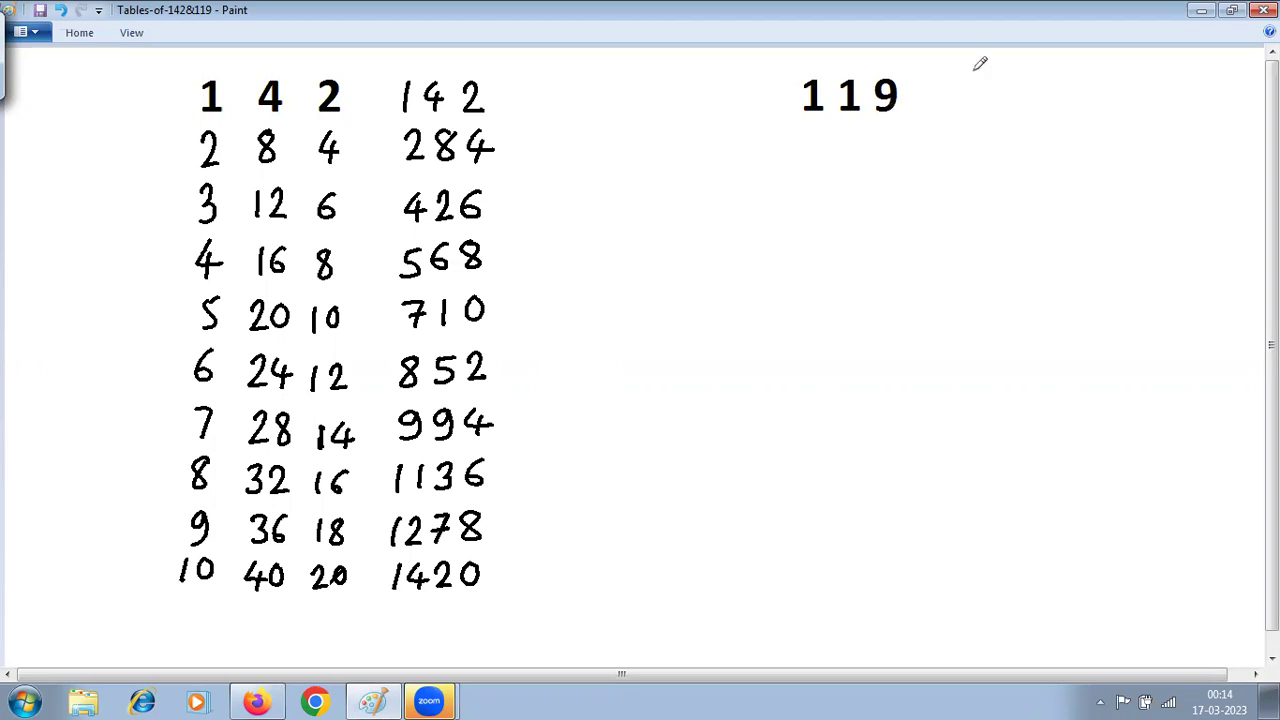
Handwrite the note 11+1=12 to the right of the 119 heading
{"action": "left_click_drag", "start_coordinate": [975, 74], "coordinate": [969, 103]}
{"action": "left_click_drag", "start_coordinate": [991, 77], "coordinate": [989, 91]}
{"action": "mouse_move", "coordinate": [1015, 81]}
{"action": "left_mouse_down"}
{"action": "mouse_move", "coordinate": [1014, 104]}
{"action": "mouse_move", "coordinate": [1027, 93]}
{"action": "left_mouse_up"}
{"action": "mouse_move", "coordinate": [1040, 83]}
{"action": "left_mouse_down"}
{"action": "mouse_move", "coordinate": [1040, 105]}
{"action": "mouse_move", "coordinate": [1073, 88]}
{"action": "left_mouse_up"}
{"action": "left_click_drag", "start_coordinate": [1054, 99], "coordinate": [1086, 106]}
{"action": "left_click_drag", "start_coordinate": [1100, 88], "coordinate": [1119, 107]}
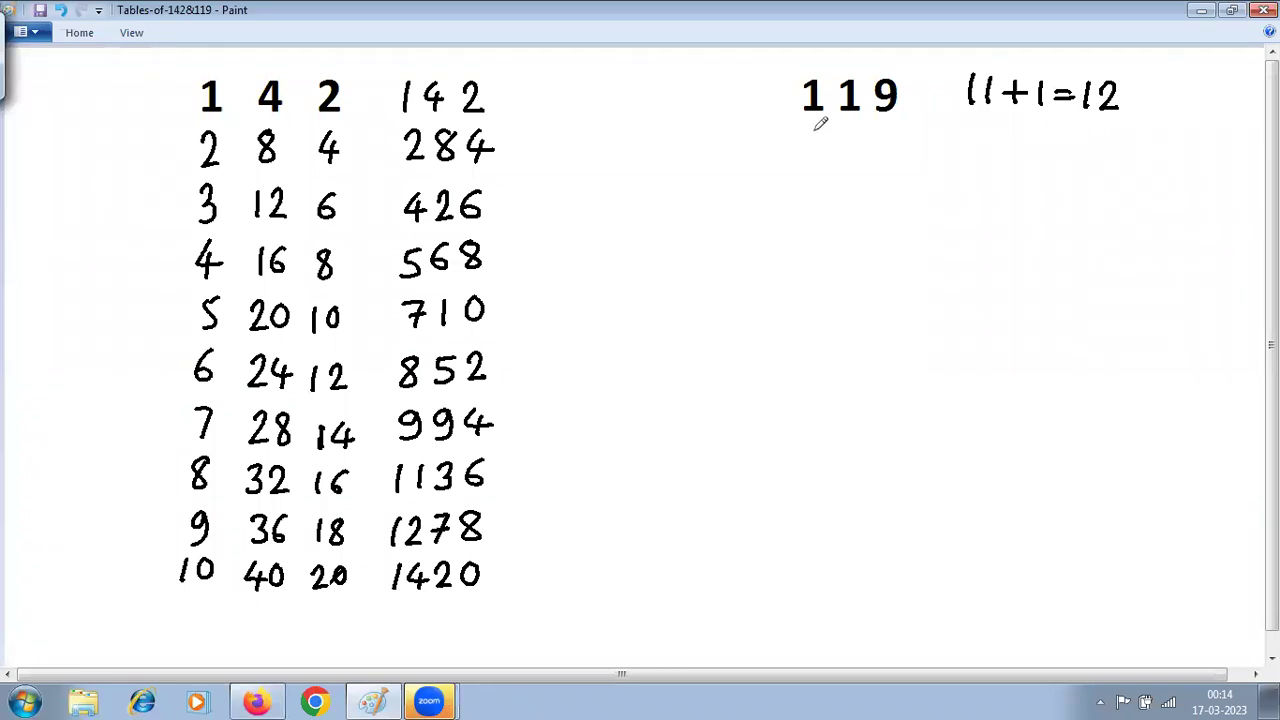
Write leading digits 23, 35, 47, 59, 71, 83, 95, 107, 119 down the 119 column
{"action": "mouse_move", "coordinate": [809, 131]}
{"action": "left_mouse_down"}
{"action": "mouse_move", "coordinate": [810, 154]}
{"action": "mouse_move", "coordinate": [846, 131]}
{"action": "mouse_move", "coordinate": [847, 156]}
{"action": "left_mouse_up"}
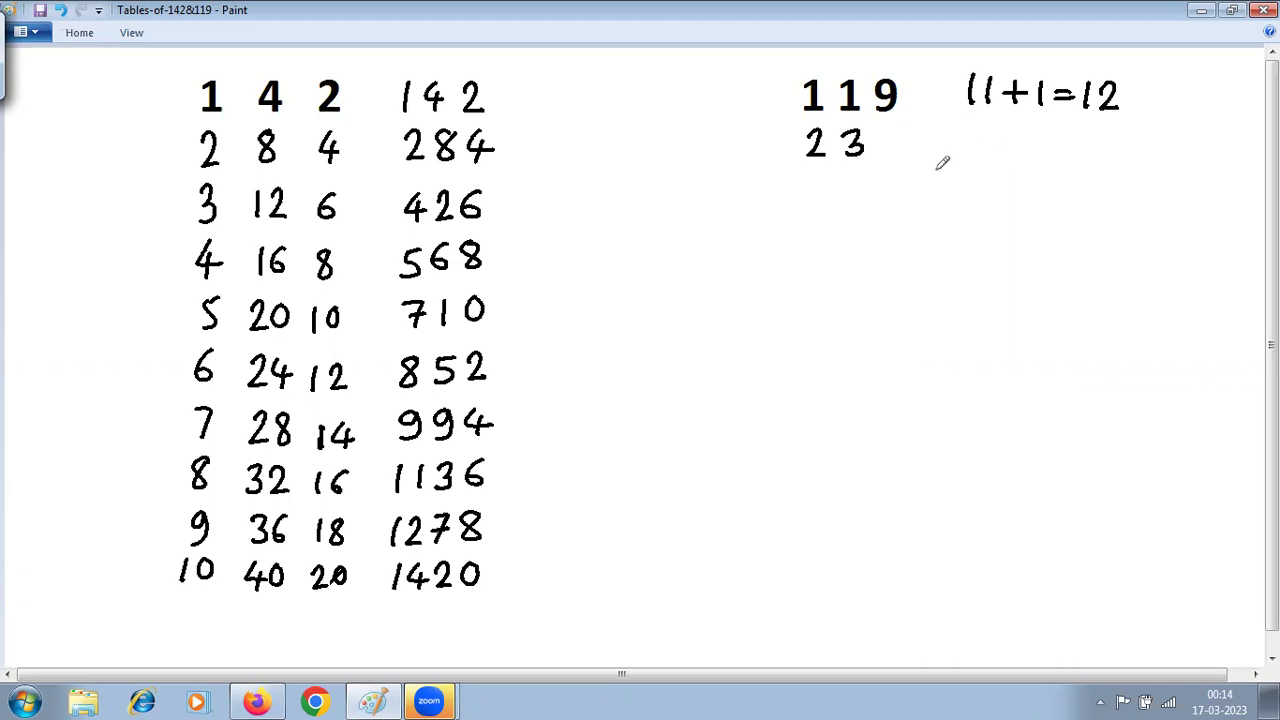
{"action": "mouse_move", "coordinate": [808, 176]}
{"action": "left_mouse_down"}
{"action": "mouse_move", "coordinate": [823, 197]}
{"action": "mouse_move", "coordinate": [805, 205]}
{"action": "mouse_move", "coordinate": [845, 204]}
{"action": "mouse_move", "coordinate": [822, 254]}
{"action": "mouse_move", "coordinate": [855, 256]}
{"action": "left_mouse_up"}
{"action": "left_click", "coordinate": [849, 182]}
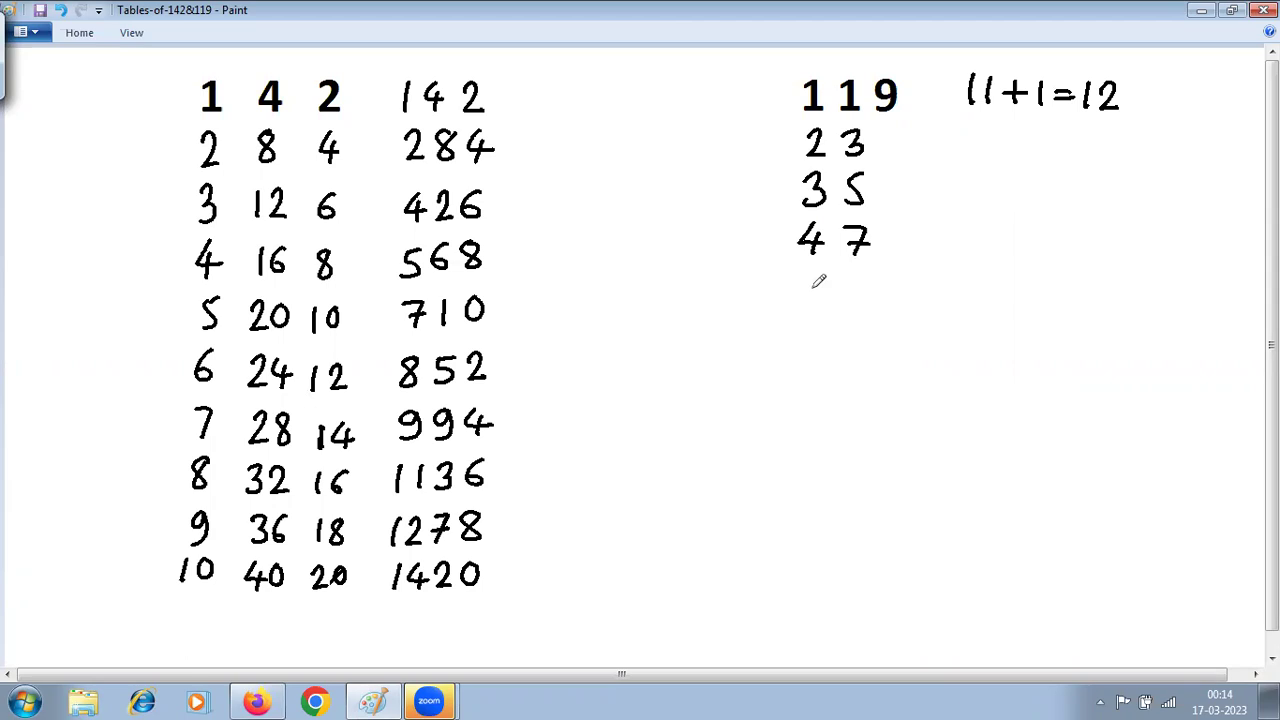
{"action": "mouse_move", "coordinate": [808, 272]}
{"action": "left_mouse_down"}
{"action": "mouse_move", "coordinate": [806, 300]}
{"action": "mouse_move", "coordinate": [861, 288]}
{"action": "mouse_move", "coordinate": [828, 324]}
{"action": "mouse_move", "coordinate": [849, 347]}
{"action": "left_mouse_up"}
{"action": "left_click_drag", "start_coordinate": [826, 324], "coordinate": [811, 350]}
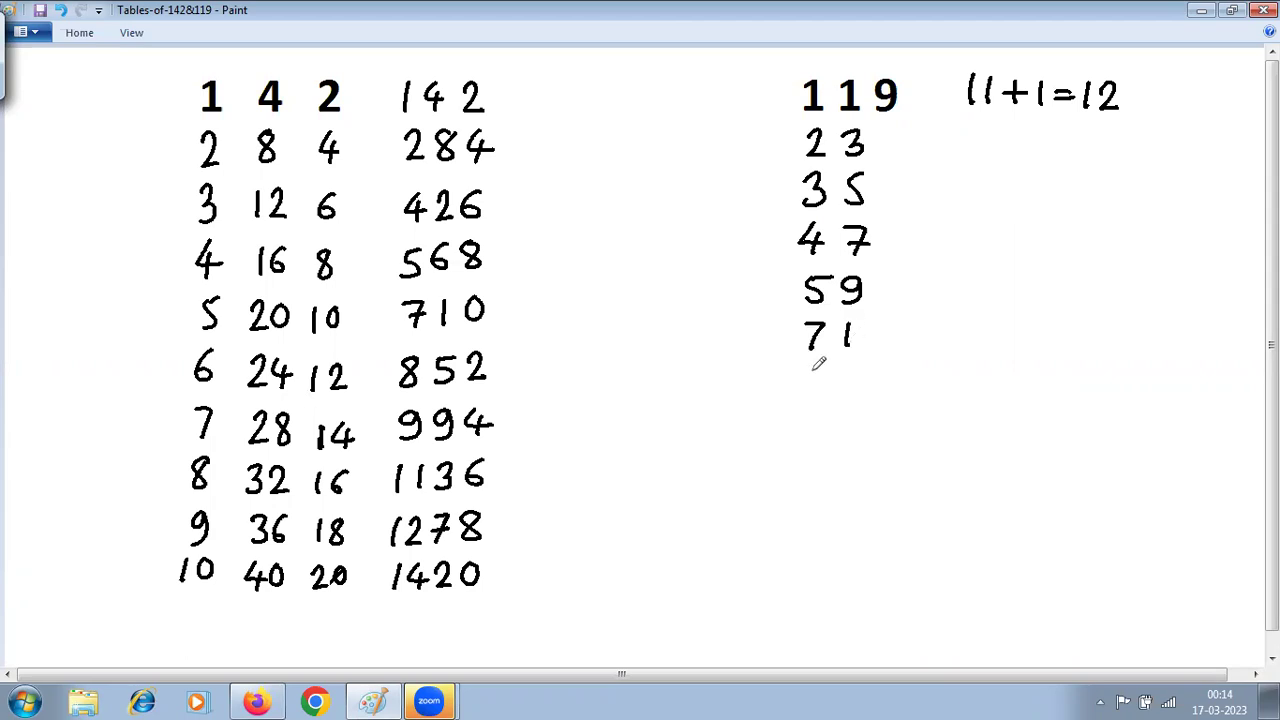
{"action": "mouse_move", "coordinate": [826, 370]}
{"action": "left_mouse_down"}
{"action": "mouse_move", "coordinate": [843, 395]}
{"action": "mouse_move", "coordinate": [813, 446]}
{"action": "mouse_move", "coordinate": [846, 434]}
{"action": "left_mouse_up"}
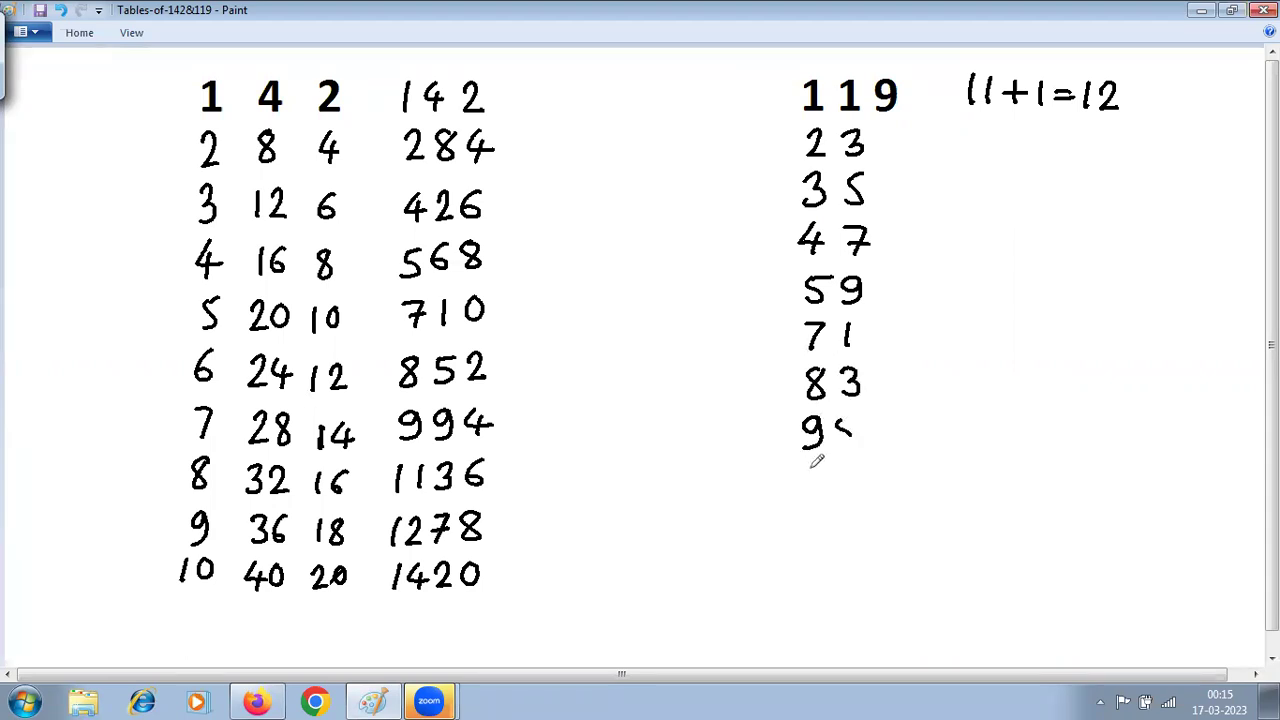
{"action": "mouse_move", "coordinate": [784, 464]}
{"action": "left_mouse_down"}
{"action": "mouse_move", "coordinate": [783, 490]}
{"action": "mouse_move", "coordinate": [809, 466]}
{"action": "mouse_move", "coordinate": [843, 470]}
{"action": "mouse_move", "coordinate": [844, 490]}
{"action": "left_mouse_up"}
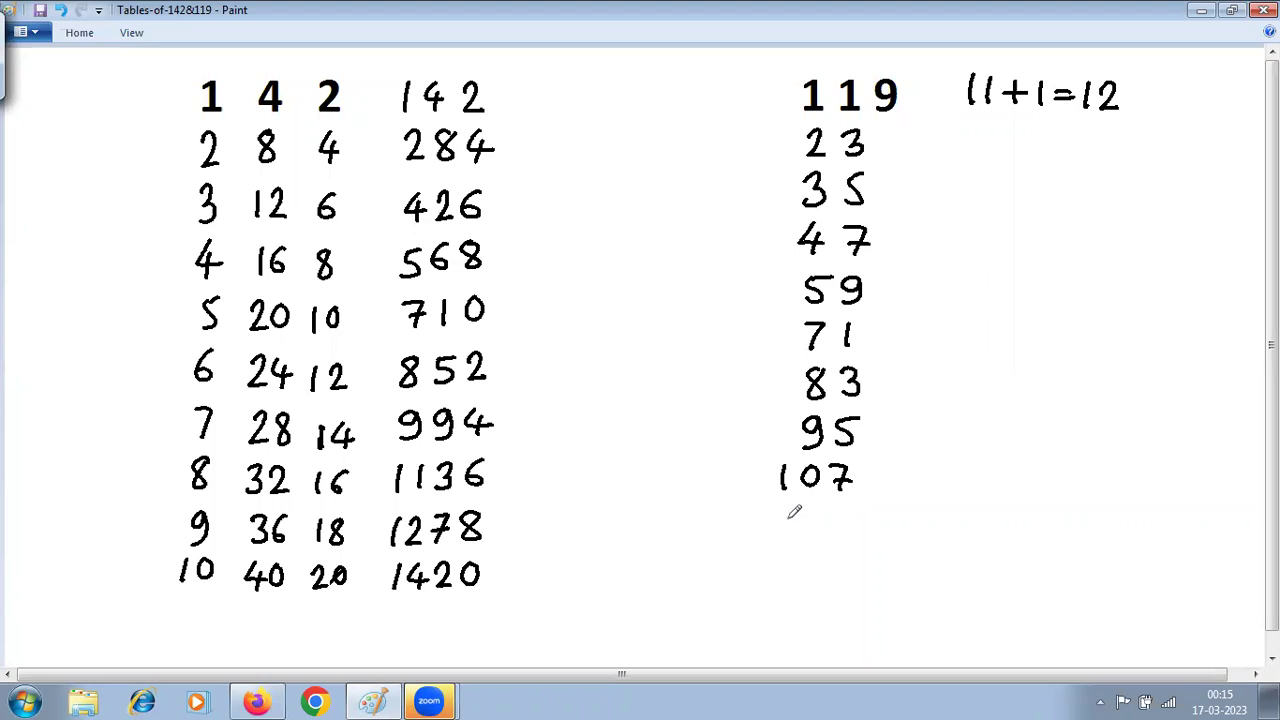
{"action": "mouse_move", "coordinate": [784, 512]}
{"action": "left_mouse_down"}
{"action": "mouse_move", "coordinate": [783, 538]}
{"action": "mouse_move", "coordinate": [811, 538]}
{"action": "left_mouse_up"}
{"action": "left_click_drag", "start_coordinate": [846, 514], "coordinate": [842, 540]}
Append final digits upward to make 1190, 952, 833, 714, 595, 476, 357 and 238
{"action": "left_click_drag", "start_coordinate": [870, 510], "coordinate": [868, 512]}
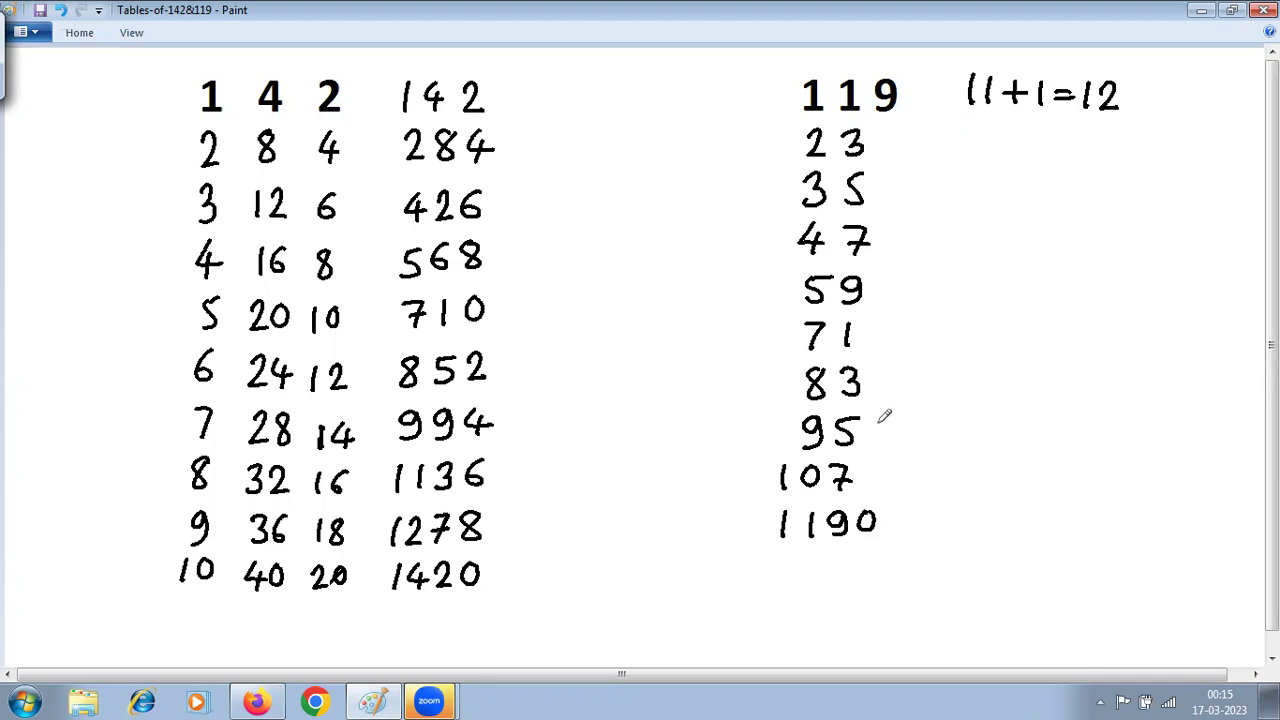
{"action": "left_click_drag", "start_coordinate": [875, 422], "coordinate": [891, 433]}
{"action": "left_click_drag", "start_coordinate": [866, 367], "coordinate": [866, 388]}
{"action": "left_click_drag", "start_coordinate": [876, 324], "coordinate": [882, 346]}
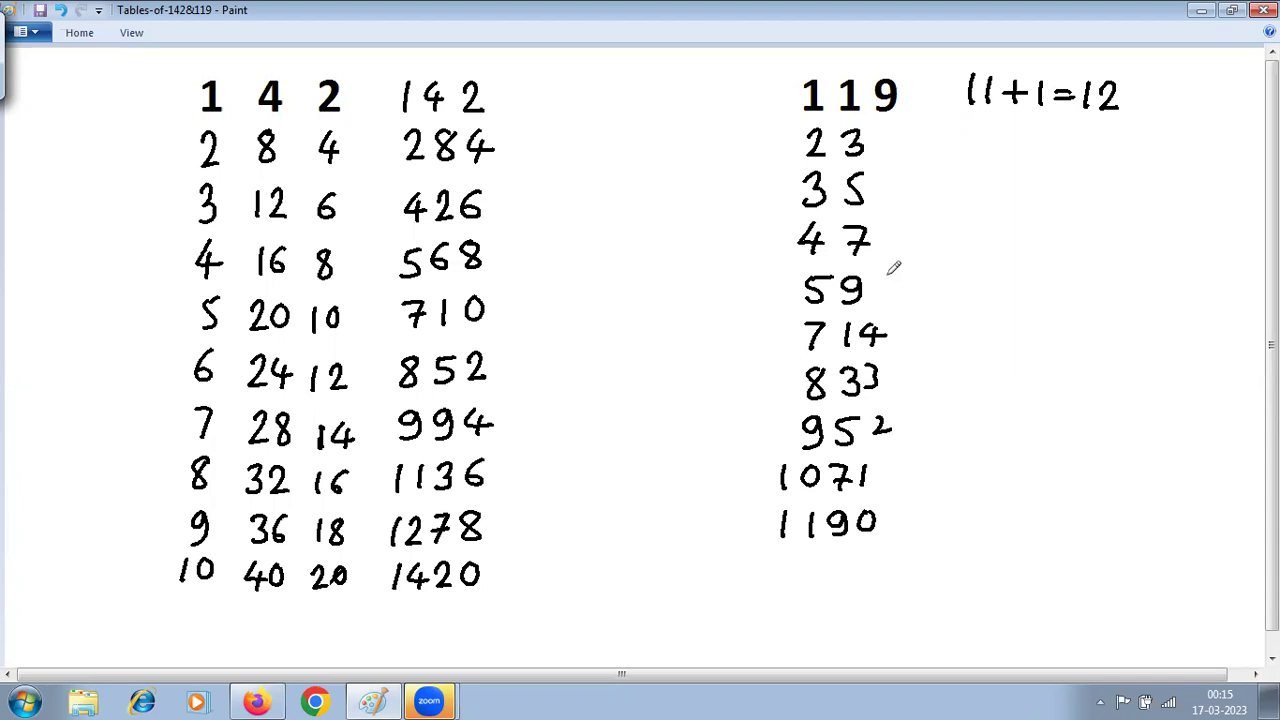
{"action": "left_click_drag", "start_coordinate": [888, 280], "coordinate": [874, 298]}
{"action": "left_click_drag", "start_coordinate": [892, 227], "coordinate": [884, 246]}
{"action": "left_click_drag", "start_coordinate": [877, 179], "coordinate": [884, 203]}
{"action": "left_click_drag", "start_coordinate": [890, 130], "coordinate": [884, 152]}
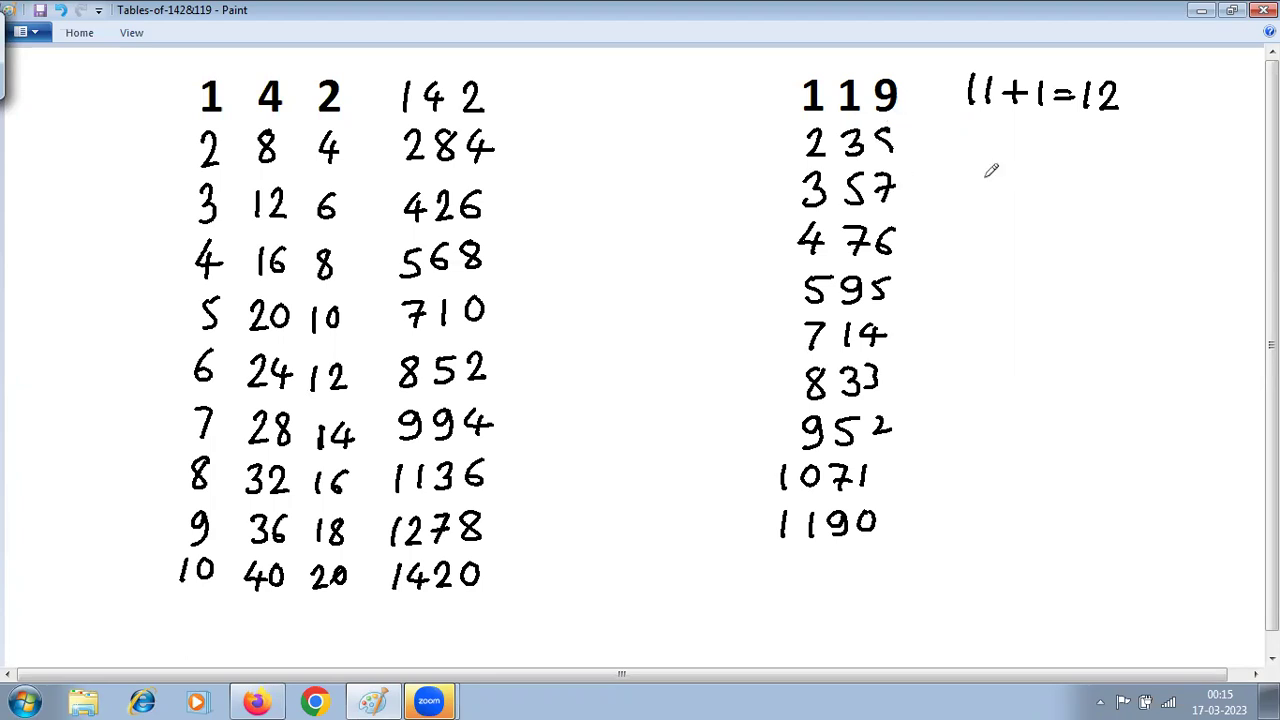